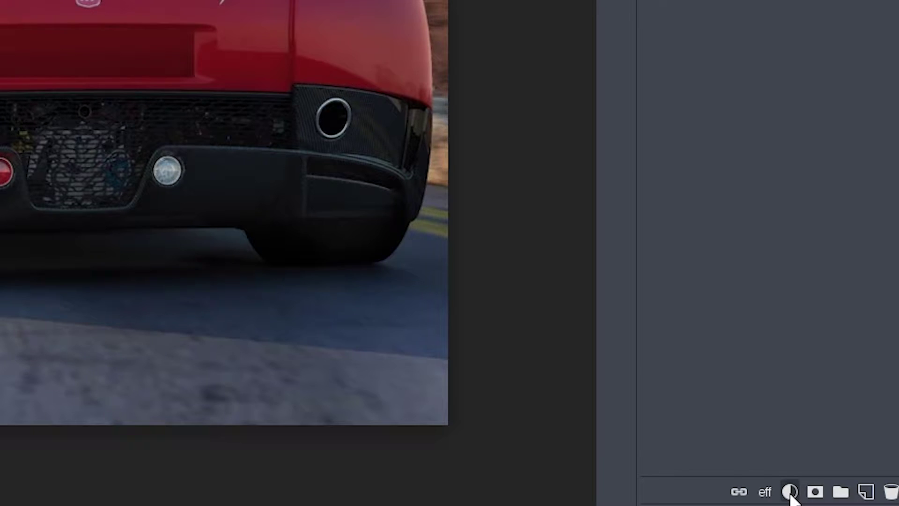
Add a Hue/Saturation layer with Colorize on, Hue 0 and Saturation 75.
left_click(791, 496)
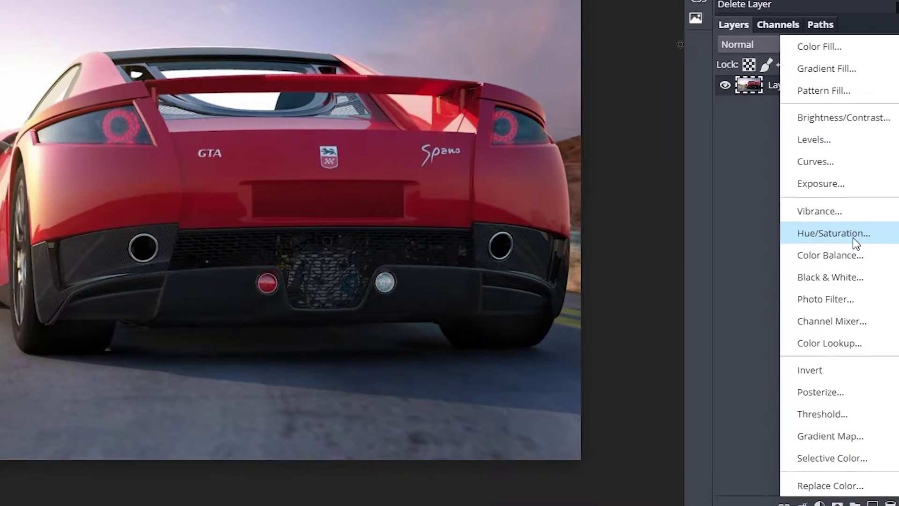
left_click(854, 239)
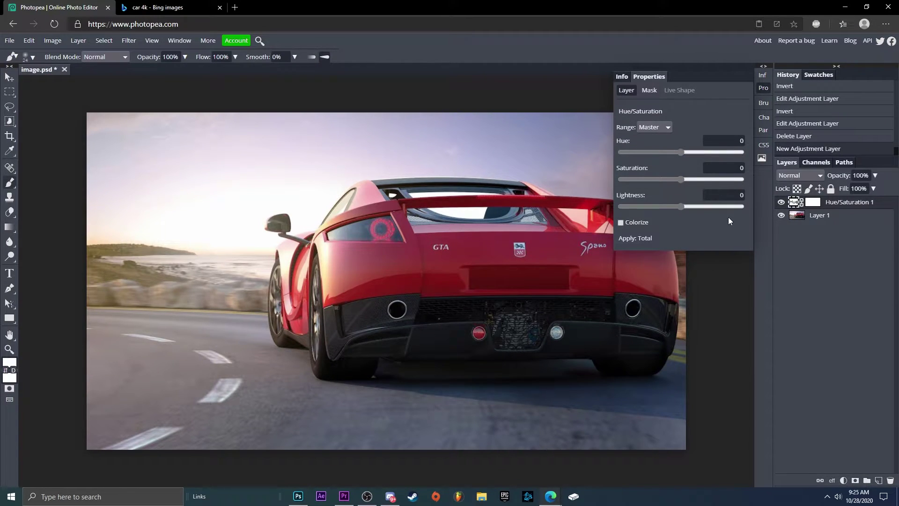
left_click(622, 223)
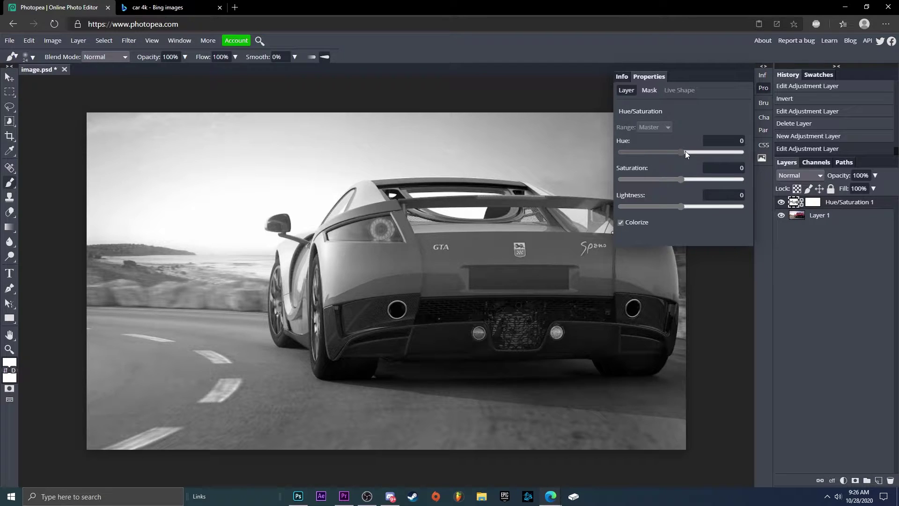
left_click_drag(692, 179, 749, 177)
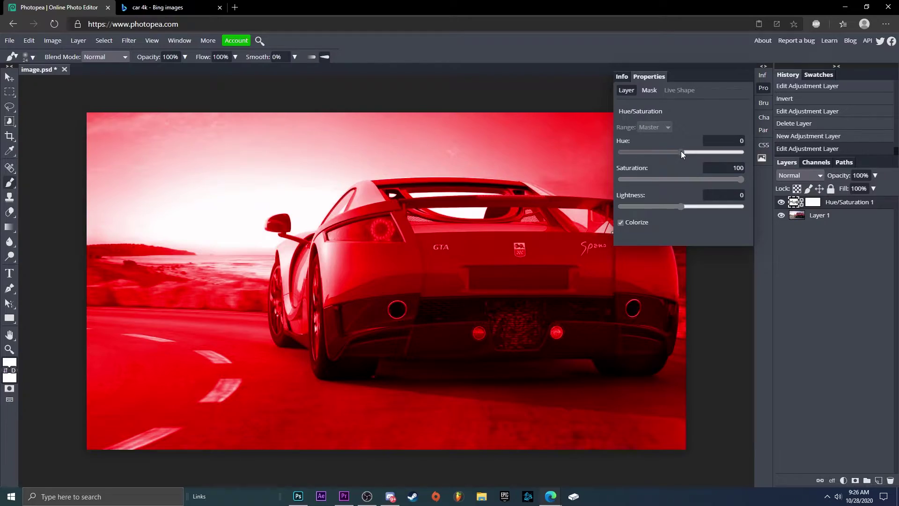
mouse_move(681, 150)
left_mouse_down()
mouse_move(619, 154)
mouse_move(730, 153)
mouse_move(681, 151)
left_mouse_up()
mouse_move(681, 151)
left_mouse_down()
mouse_move(718, 152)
mouse_move(680, 152)
left_mouse_up()
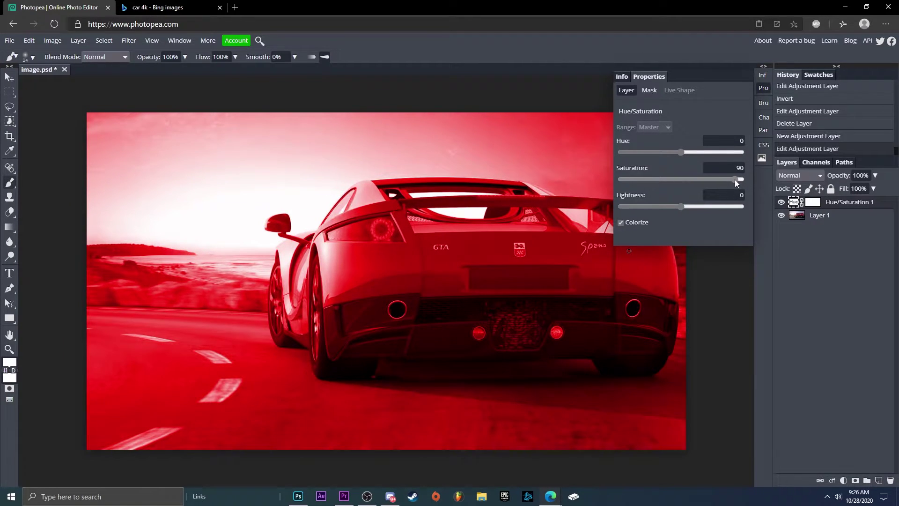
left_click_drag(736, 182, 727, 182)
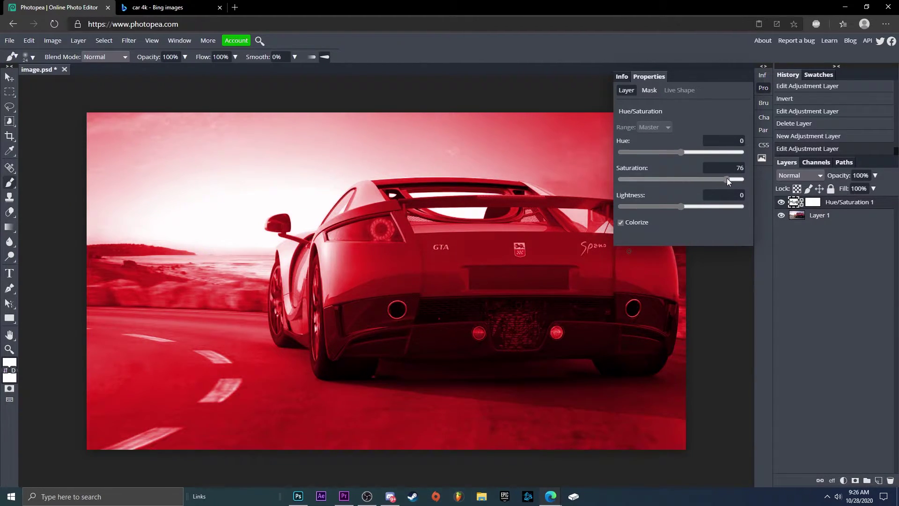
left_click_drag(726, 180, 727, 180)
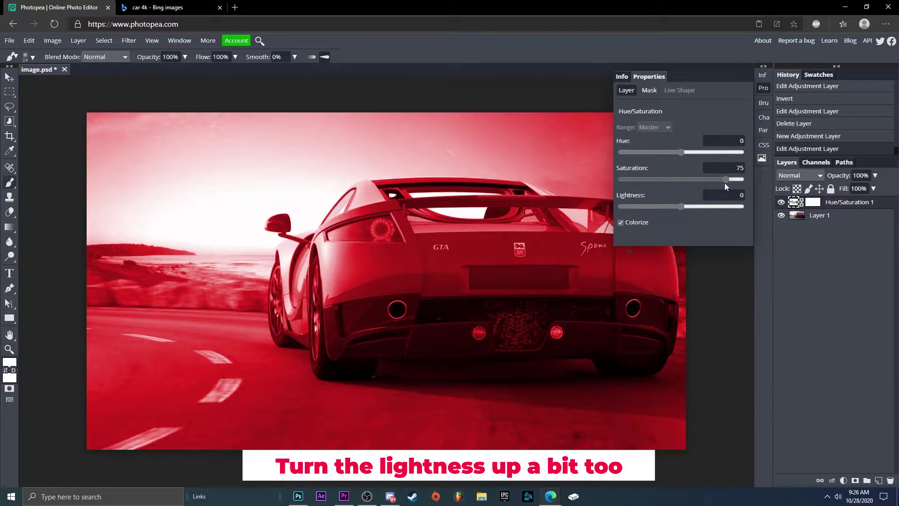
Invert the Hue/Saturation mask to black and set the foreground colour to white.
left_click(813, 208)
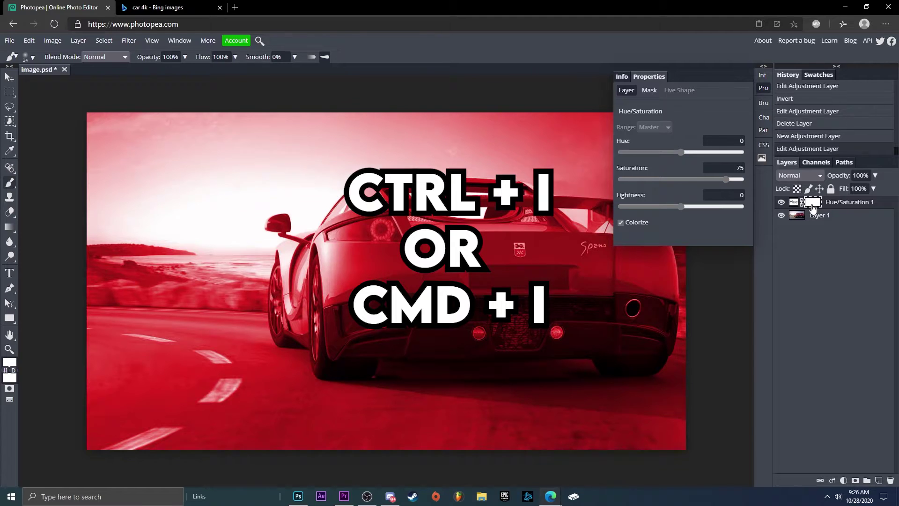
key("ctrl+i")
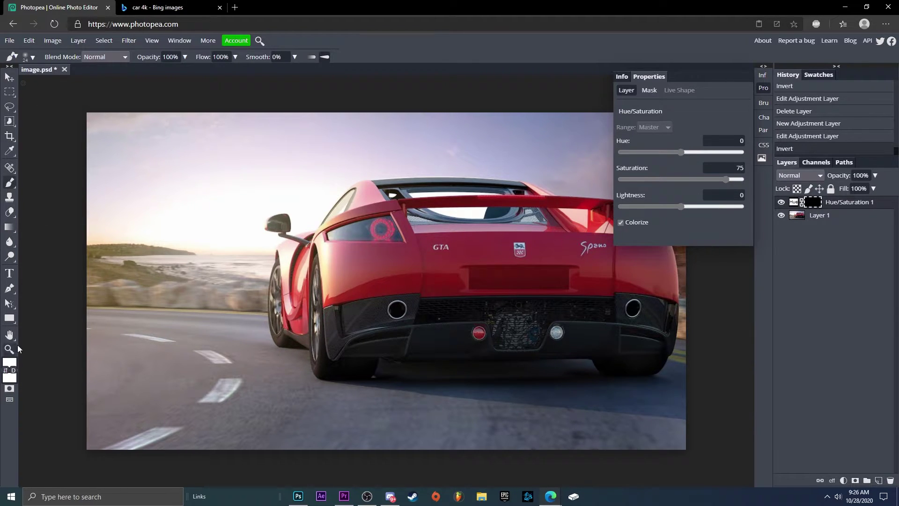
left_click(10, 362)
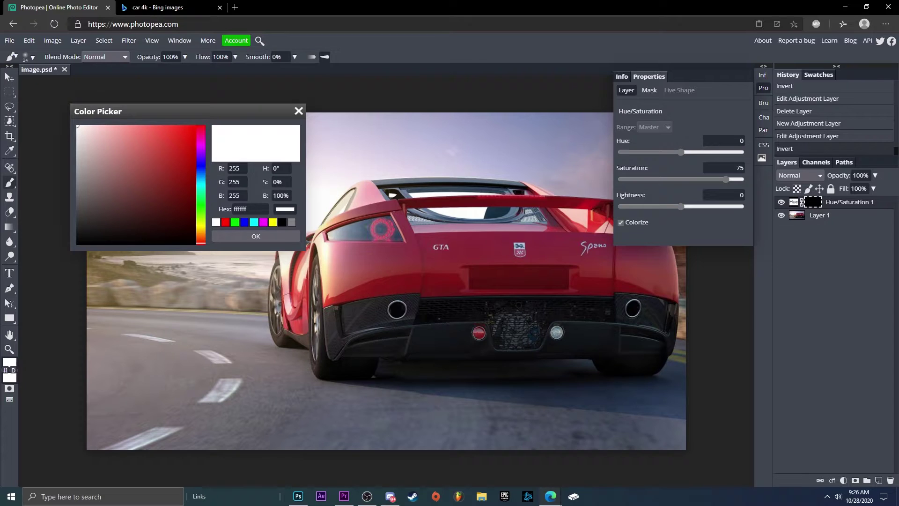
left_click(251, 237)
Browse the brush presets and pick the Zoom tool.
left_click(29, 56)
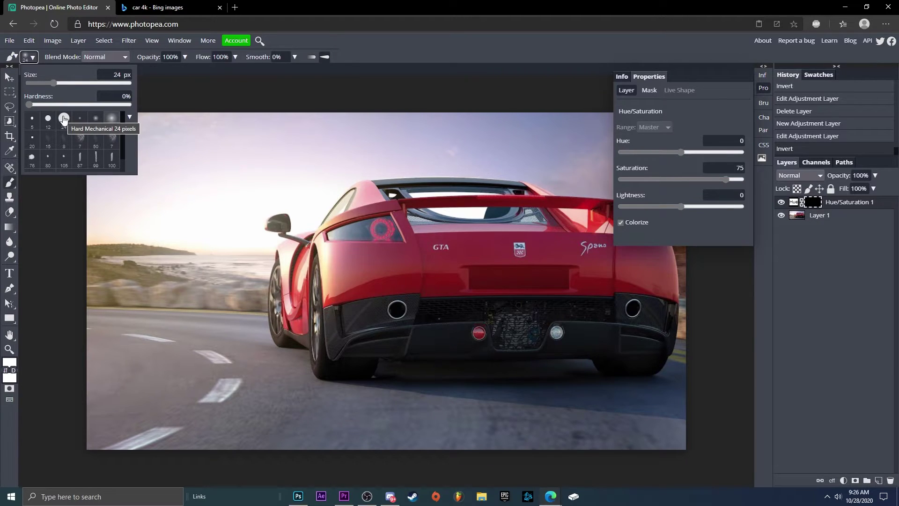
scroll(63, 119, "down", 1)
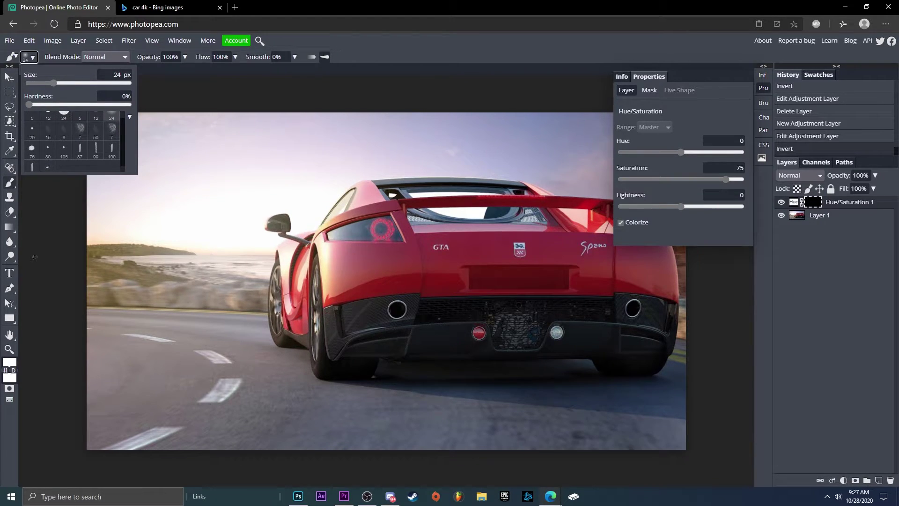
left_click(10, 349)
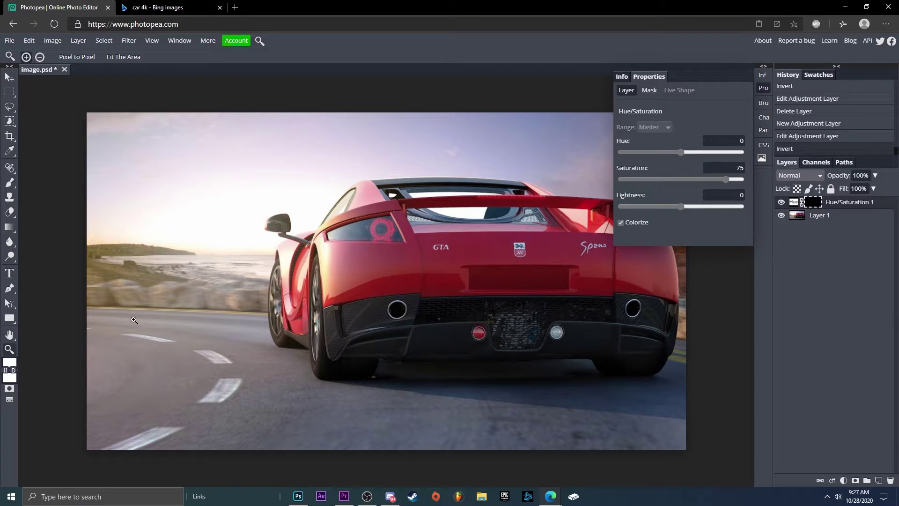
Zoom in on the tail light and try a test brush stroke along the spoiler, then undo it.
left_click(342, 177)
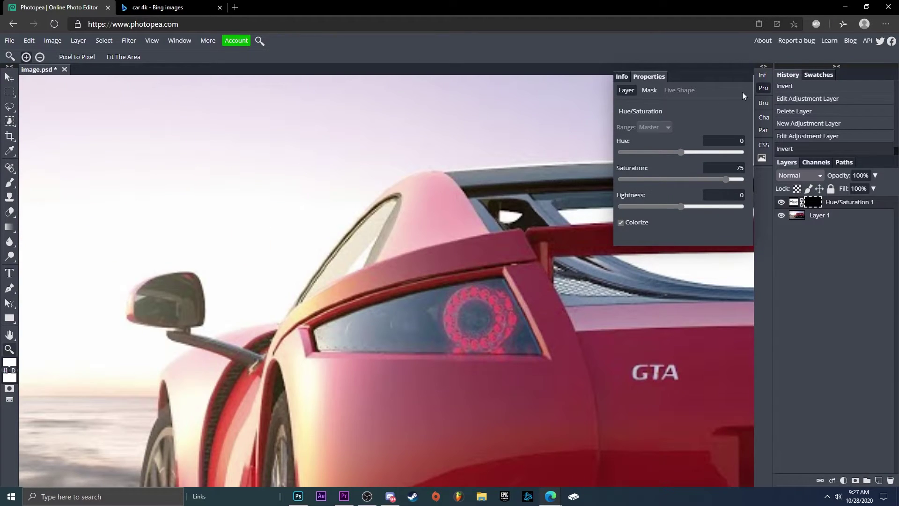
left_click(763, 88)
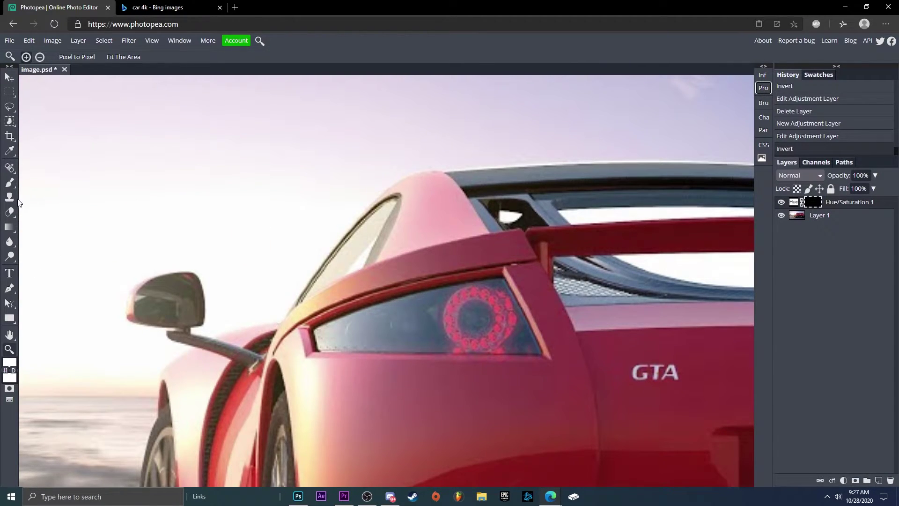
left_click(9, 183)
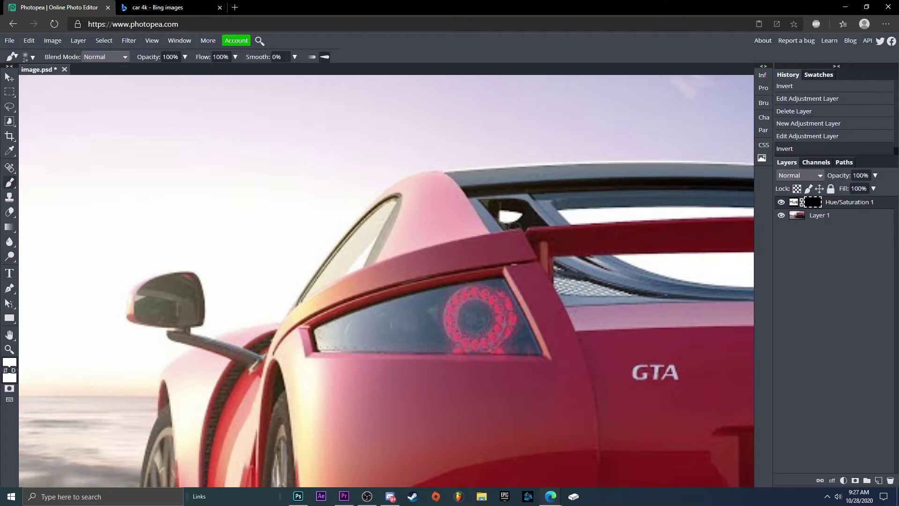
left_click_drag(518, 232, 408, 256)
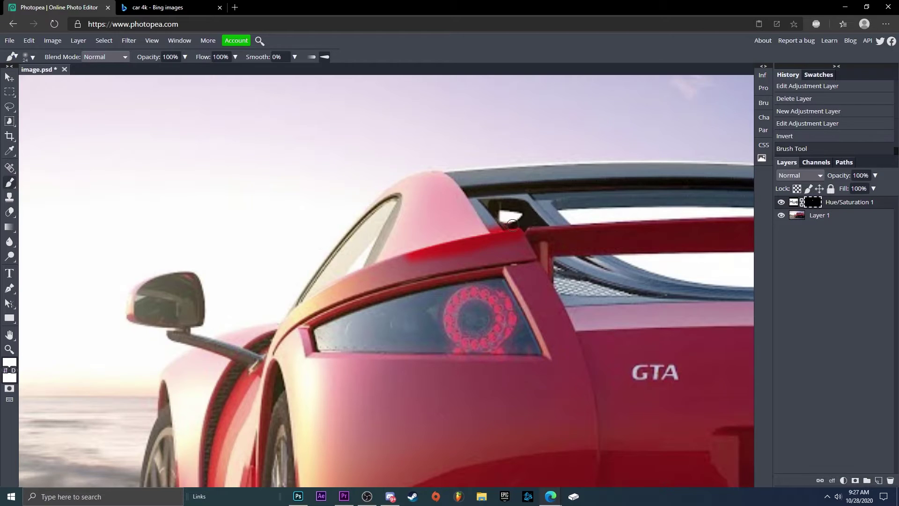
key("ctrl+z")
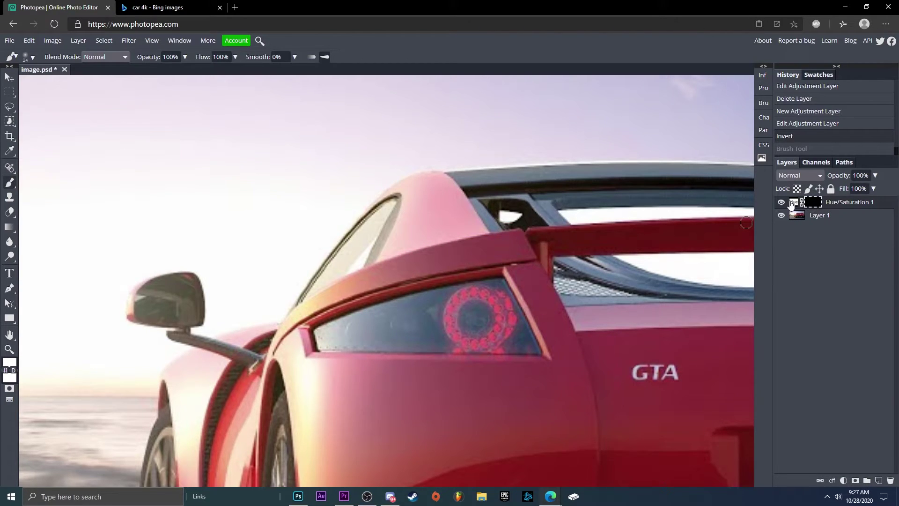
Set the Hue/Saturation tint's saturation to 54, undoing a stray brush dab.
double_click(850, 202)
left_click(814, 206)
double_click(794, 202)
mouse_move(682, 179)
left_mouse_down()
mouse_move(726, 180)
mouse_move(716, 178)
left_mouse_up()
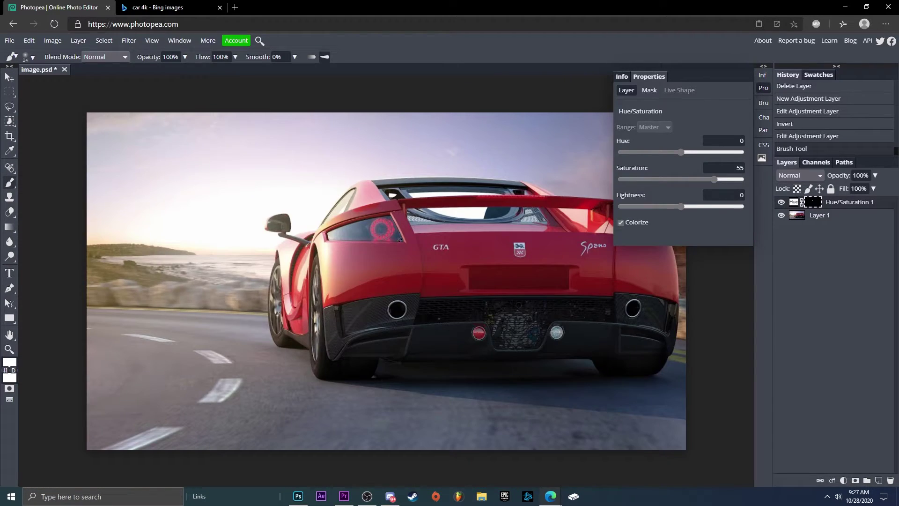
left_click_drag(715, 180, 708, 180)
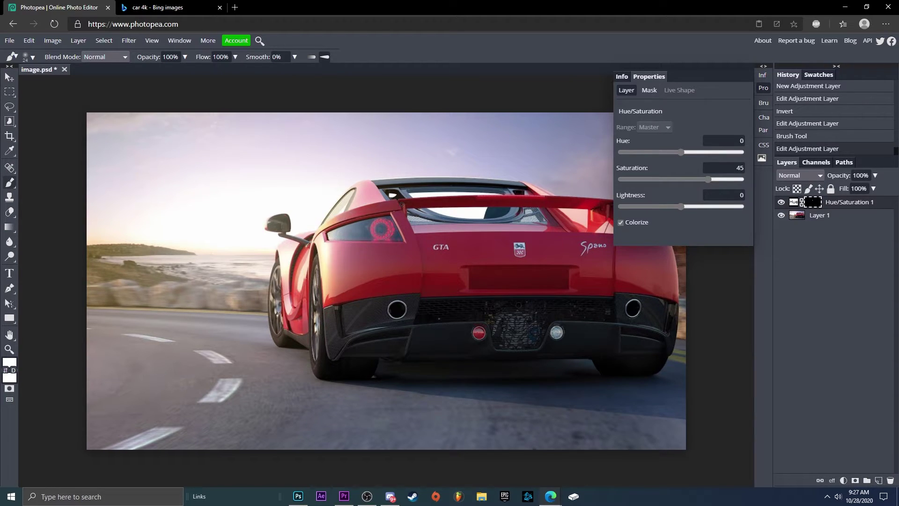
left_click(514, 203)
key("ctrl+z")
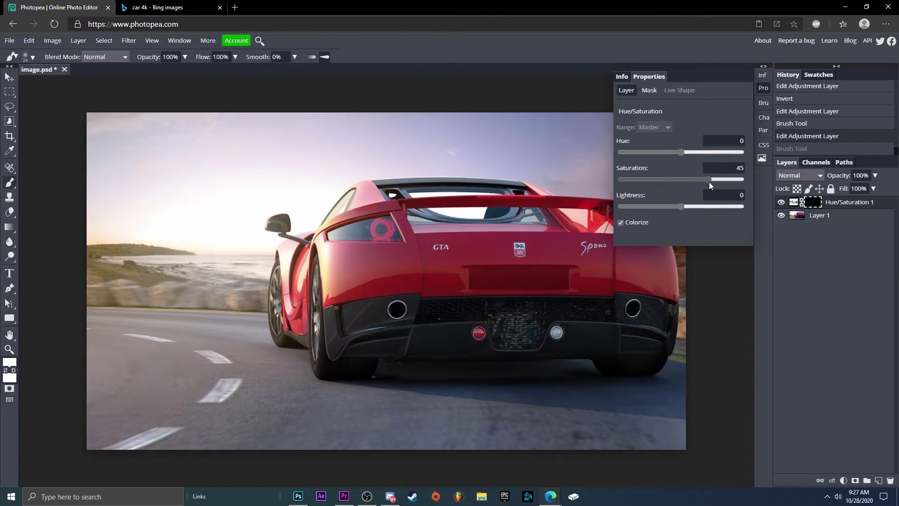
left_click_drag(709, 182, 713, 181)
Zoom in on the spoiler and try a highlight stroke along its top edge, then undo it.
left_click(9, 349)
left_click(338, 202)
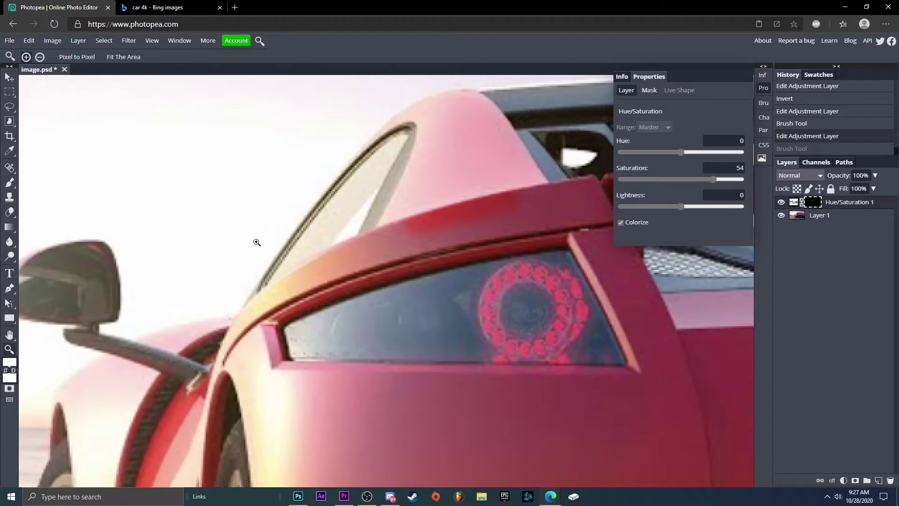
scroll(57, 211, "up", 2)
left_click(9, 182)
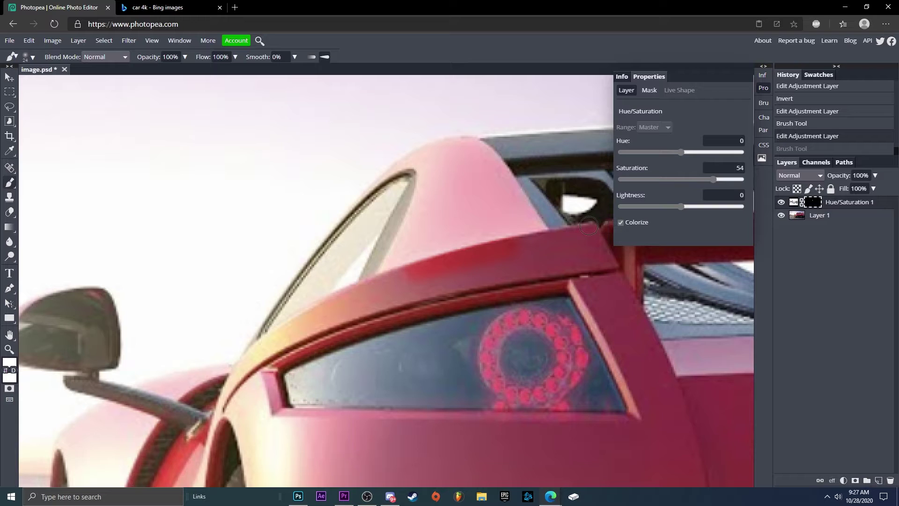
left_click_drag(589, 227, 512, 242)
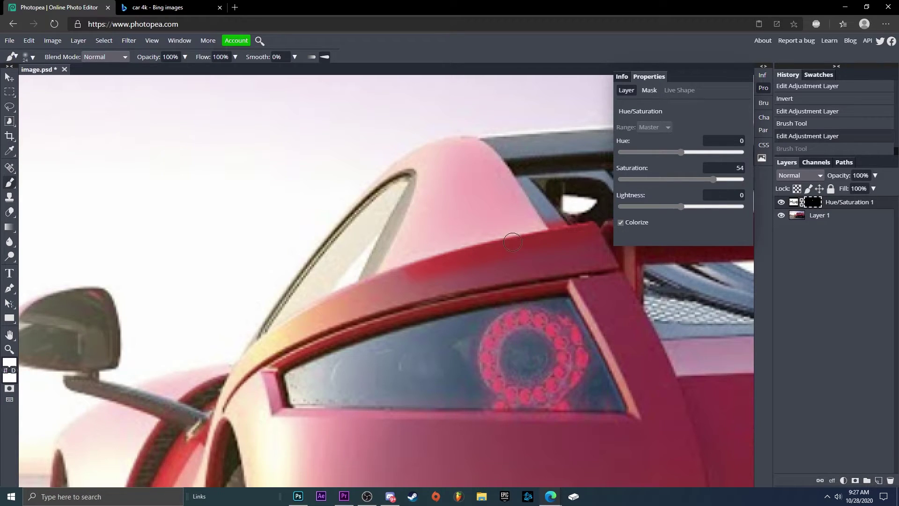
key("ctrl+z")
key("ctrl+z")
Paint red highlights along the spoiler's top and lower edges, then zoom out to check.
mouse_move(590, 230)
left_mouse_down()
mouse_move(562, 227)
mouse_move(521, 243)
left_mouse_up()
mouse_move(431, 258)
left_mouse_down()
mouse_move(300, 317)
mouse_move(232, 371)
mouse_move(223, 397)
left_mouse_up()
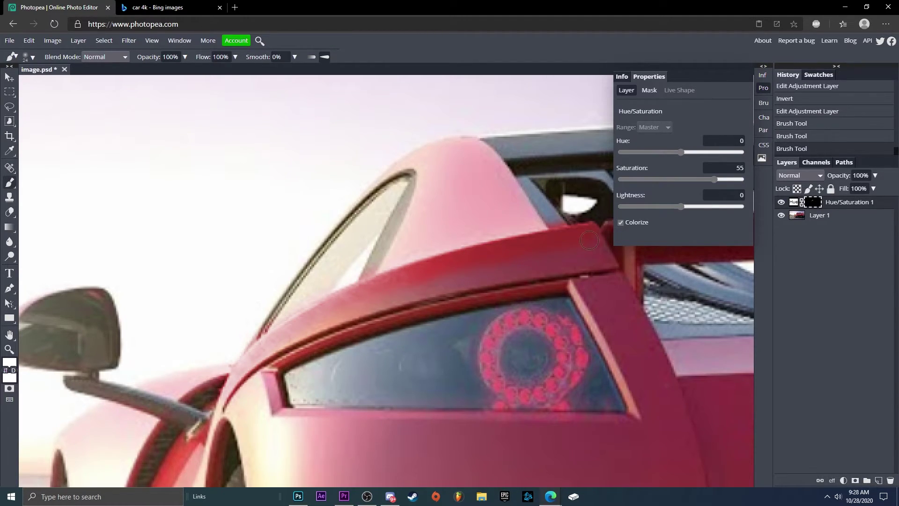
mouse_move(354, 314)
left_mouse_down()
mouse_move(230, 385)
mouse_move(234, 391)
mouse_move(398, 291)
left_mouse_up()
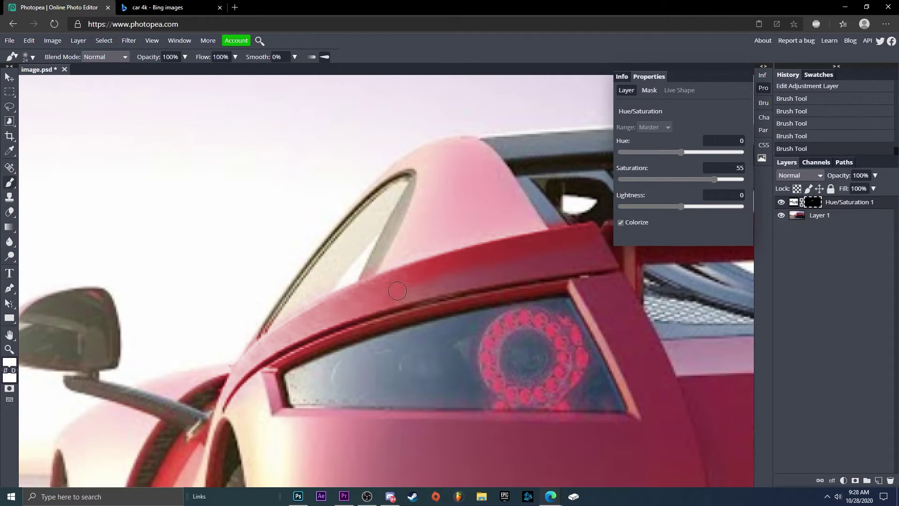
left_click(9, 349)
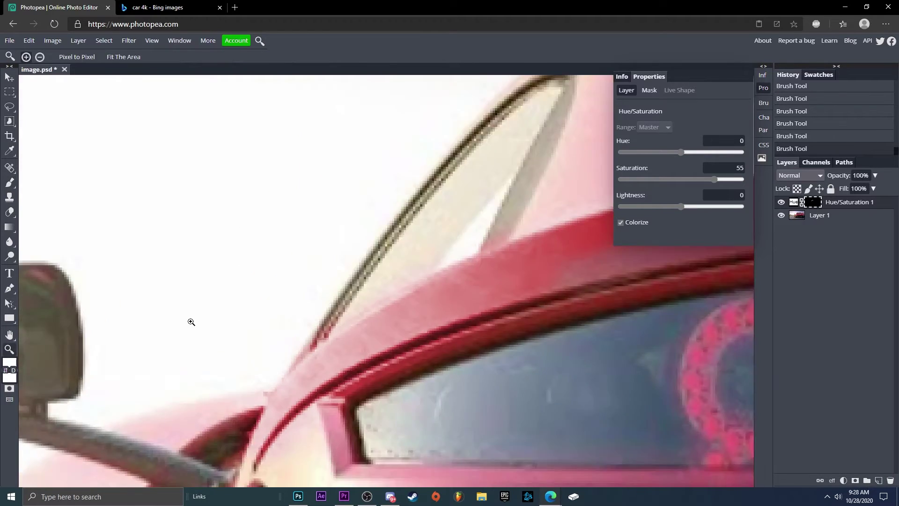
scroll(159, 323, "down", 3)
scroll(251, 391, "down", 1)
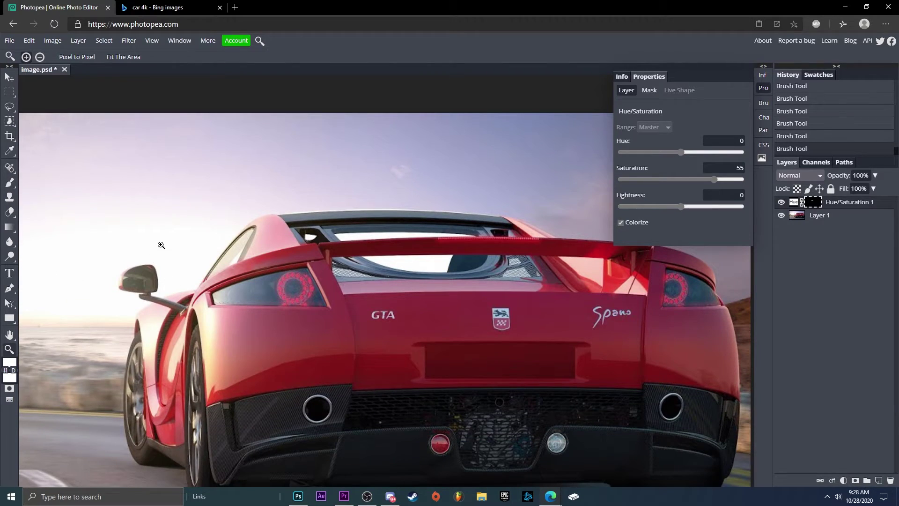
scroll(244, 238, "up", 3)
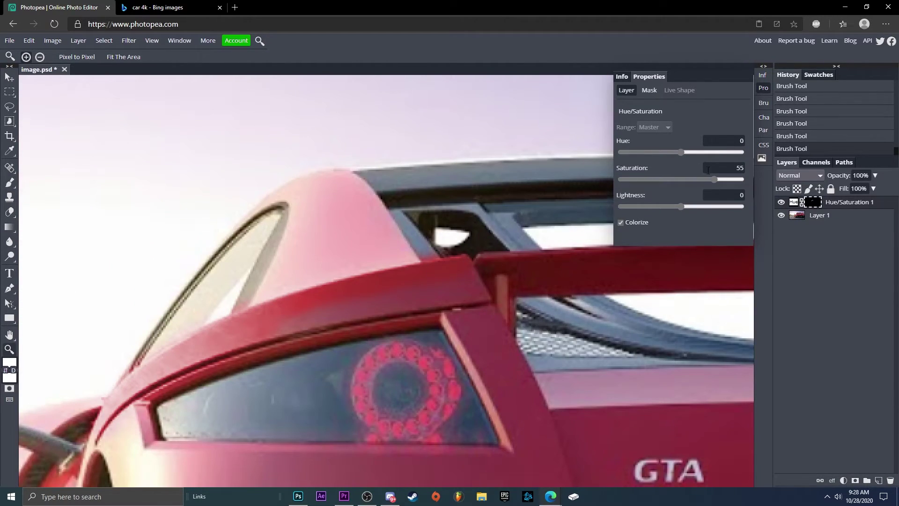
Raise the colorize Lightness to 26 and lower Saturation to 48.
left_click_drag(681, 206, 696, 207)
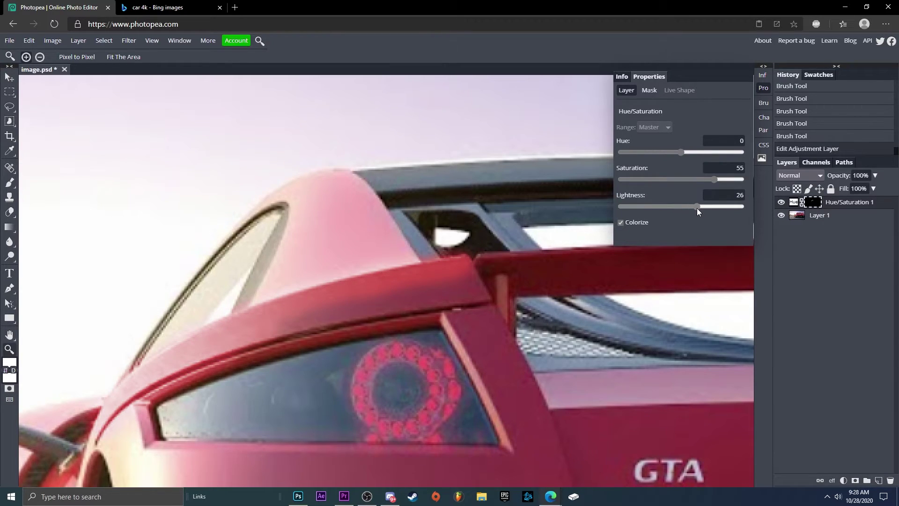
scroll(183, 300, "down", 3)
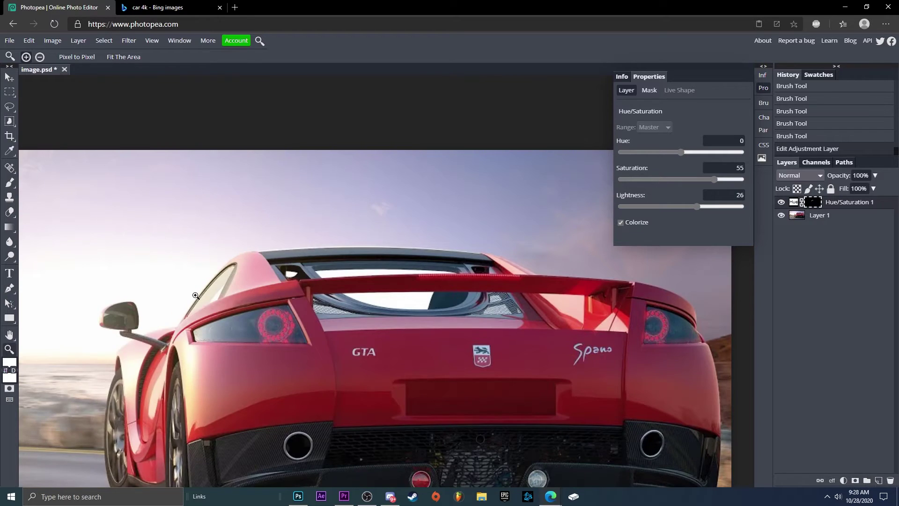
scroll(223, 322, "up", 3)
scroll(223, 322, "down", 1)
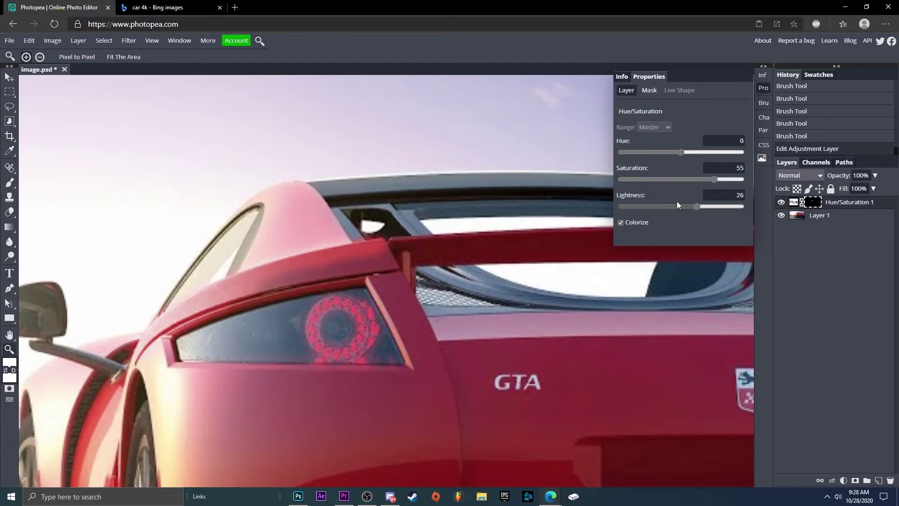
mouse_move(715, 179)
left_mouse_down()
mouse_move(700, 179)
mouse_move(709, 178)
left_mouse_up()
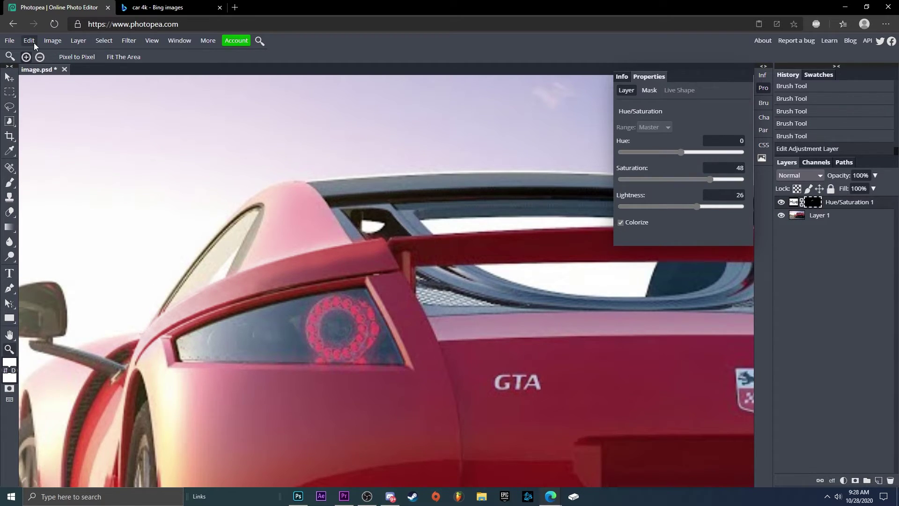
Paint fainter strokes along the spoiler edge with brush opacity at 54%.
left_click(9, 182)
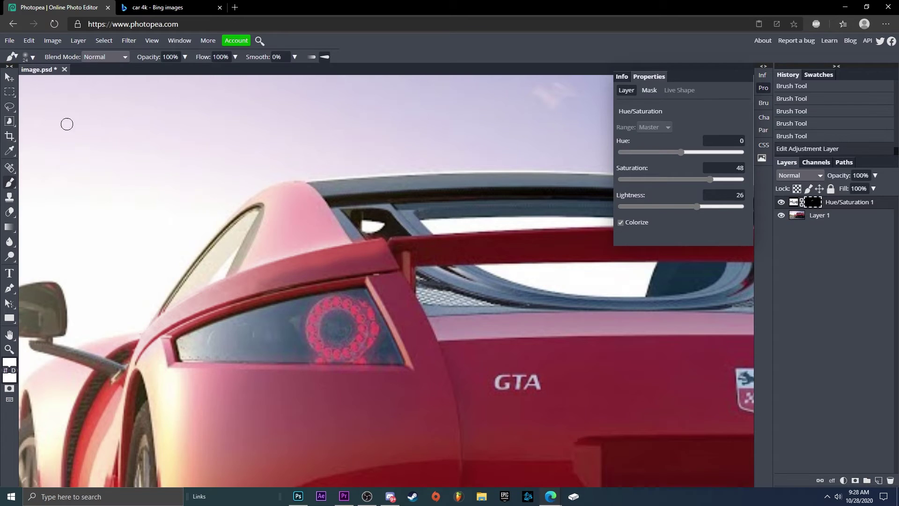
left_click_drag(184, 56, 166, 74)
mouse_move(328, 269)
left_mouse_down()
mouse_move(225, 296)
mouse_move(368, 260)
left_mouse_up()
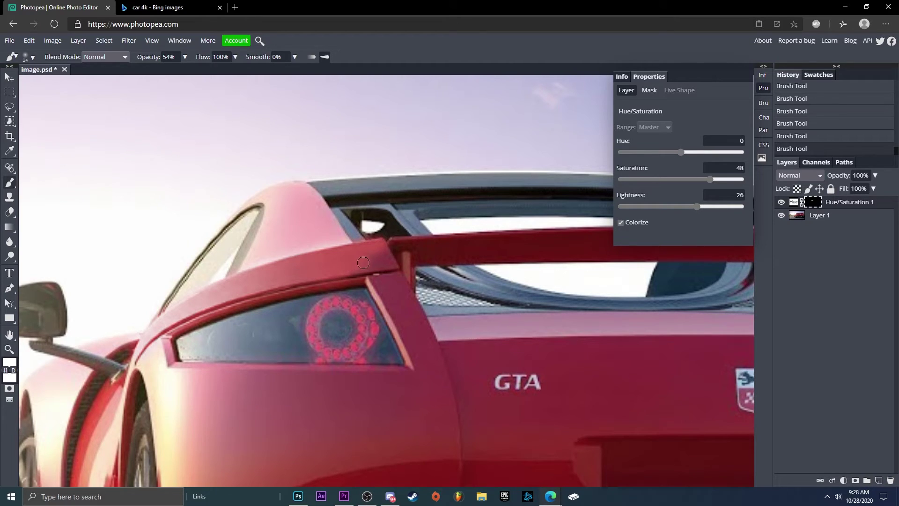
mouse_move(291, 279)
left_mouse_down()
mouse_move(384, 251)
mouse_move(136, 358)
left_mouse_up()
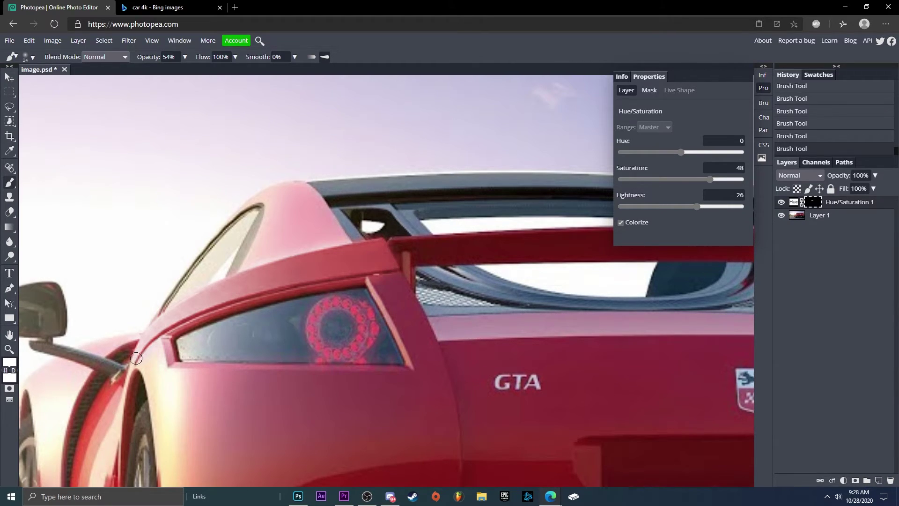
Toggle the Hue/Saturation layer's visibility to compare the photo with and without the tint.
left_click(9, 349)
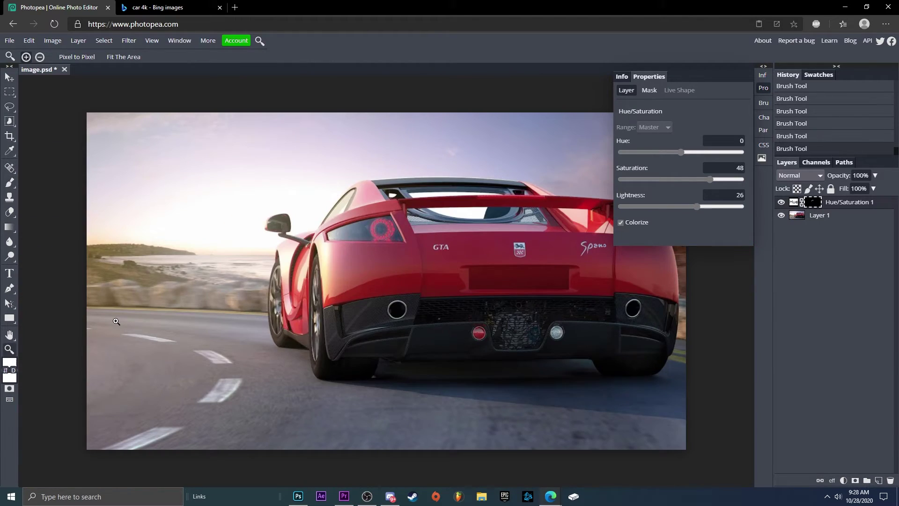
left_click(782, 203)
left_click(782, 203)
left_click(781, 203)
left_click(781, 204)
scroll(402, 212, "up", 4)
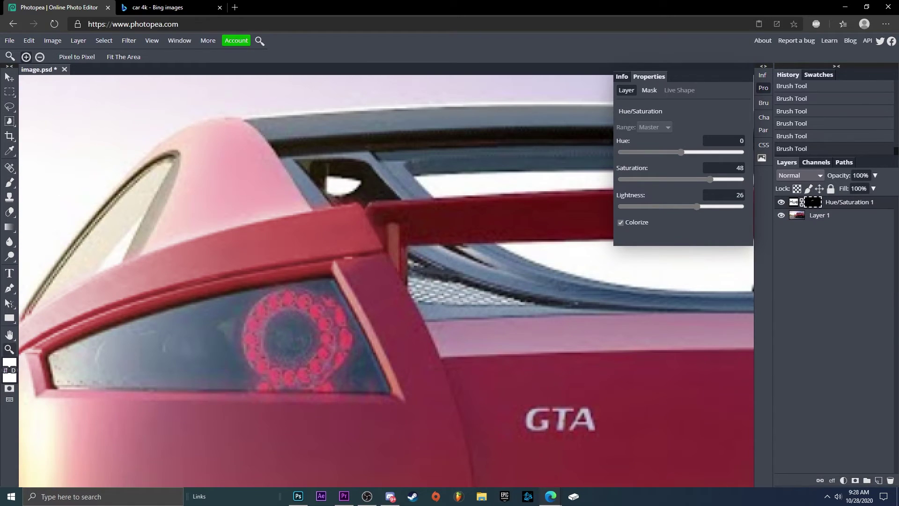
Paint a faint highlight down the pillar beside the left taillight, then view the whole photo.
left_click(10, 183)
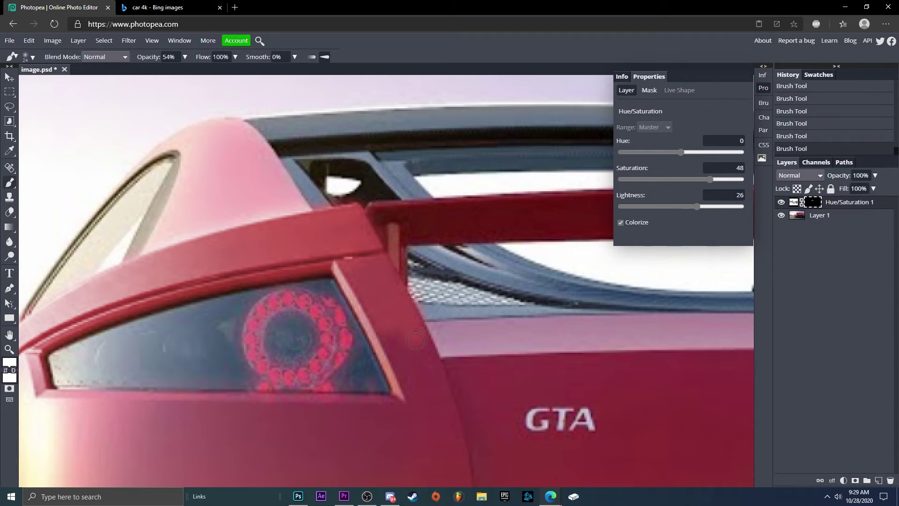
left_click_drag(416, 340, 434, 394)
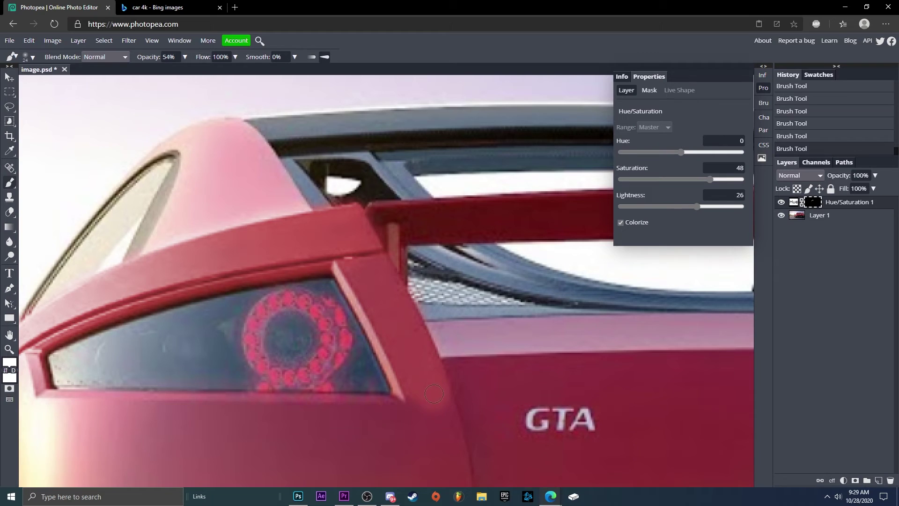
double_click(9, 349)
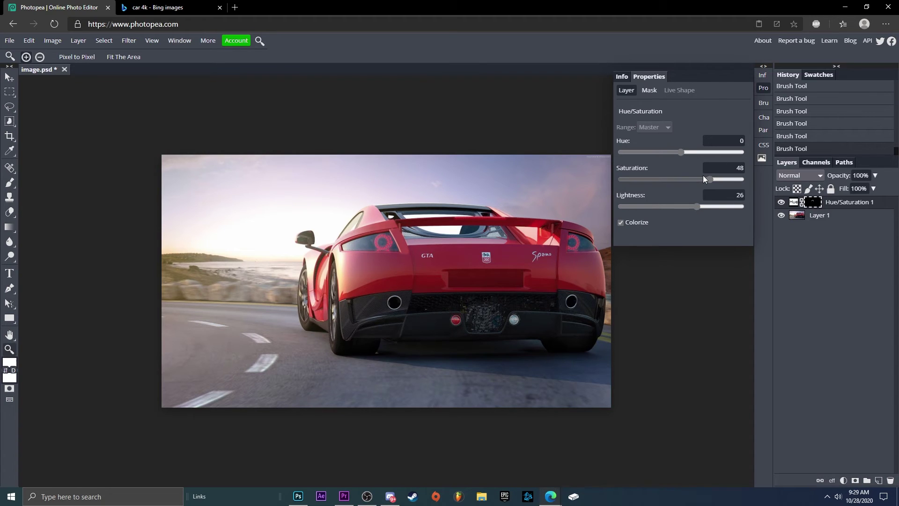
left_click(371, 210)
left_click(535, 310, "alt")
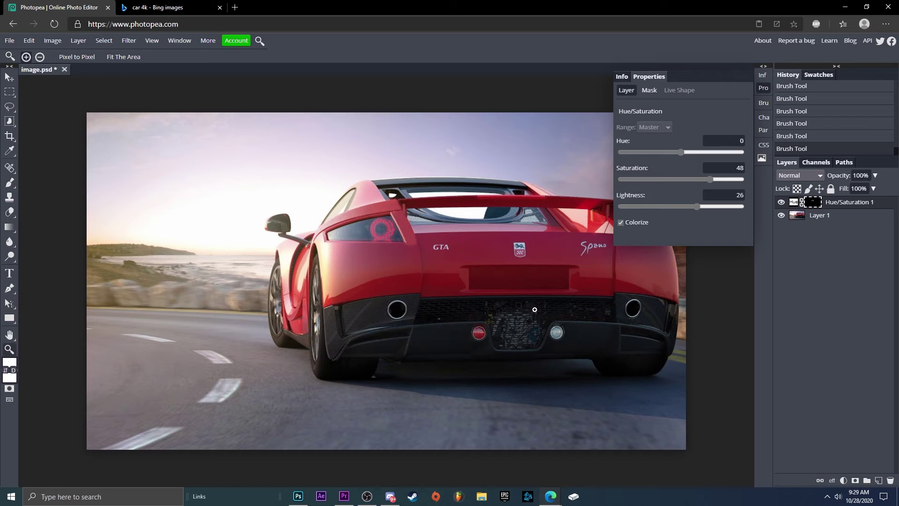